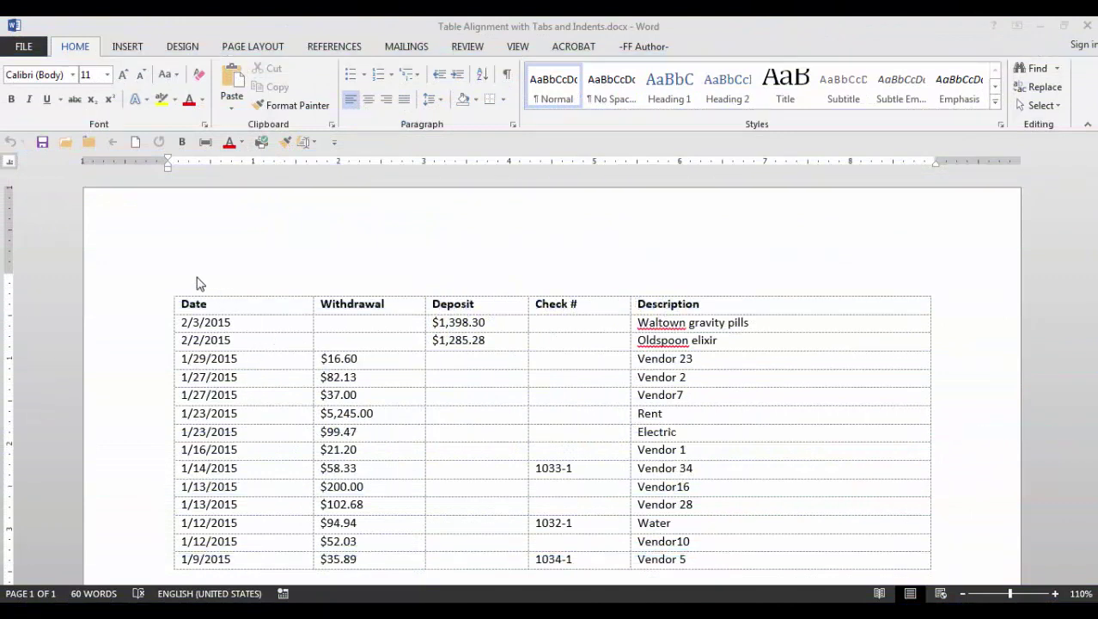
Focus the document and put the cursor in the first Date cell of the transaction table.
left_click(230, 287)
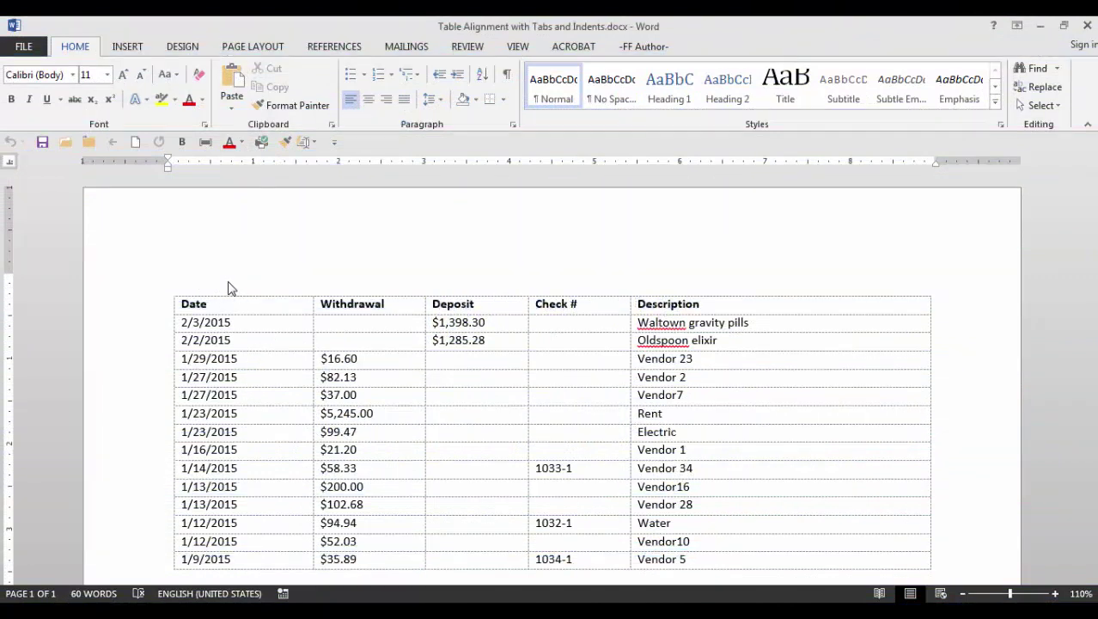
left_click(264, 320)
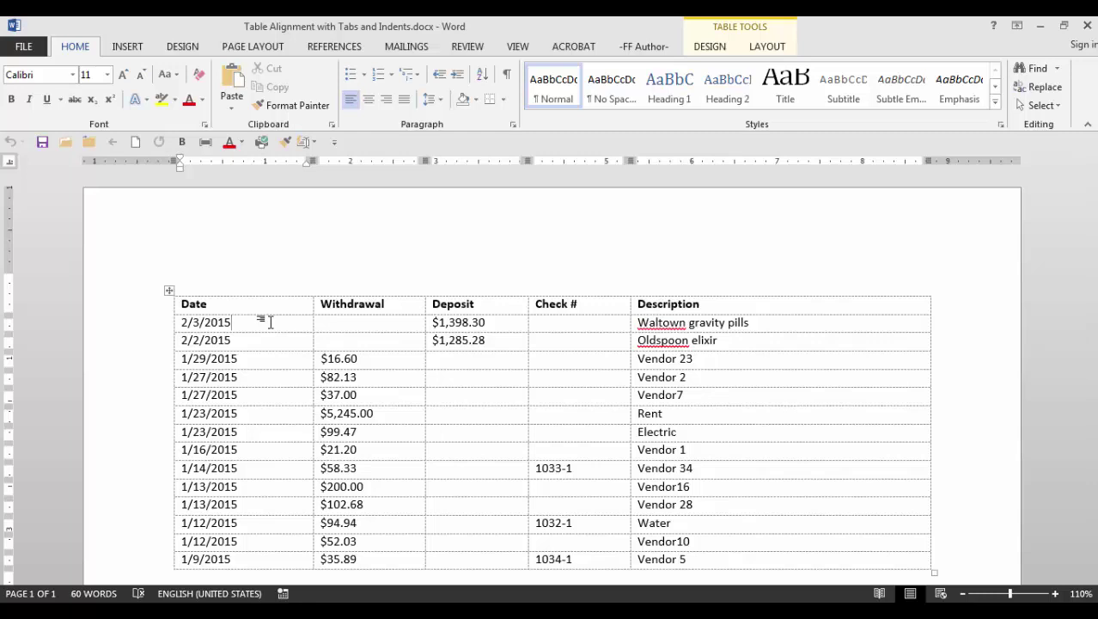
Browse the Date cell's right-click Insert and Delete options, then dismiss them.
right_click(270, 322)
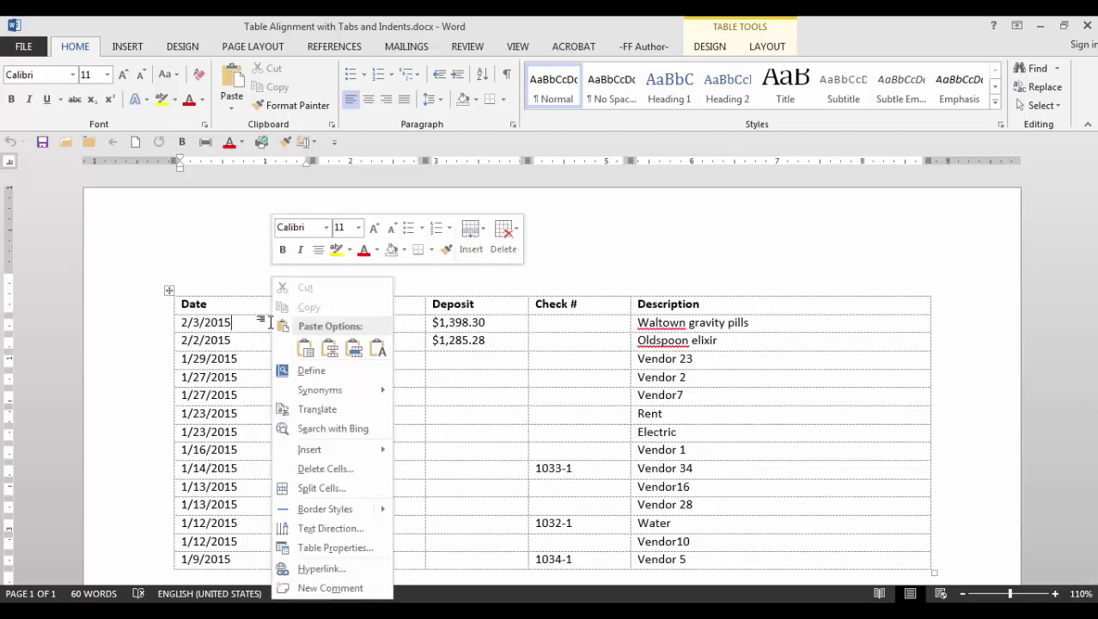
left_click(485, 235)
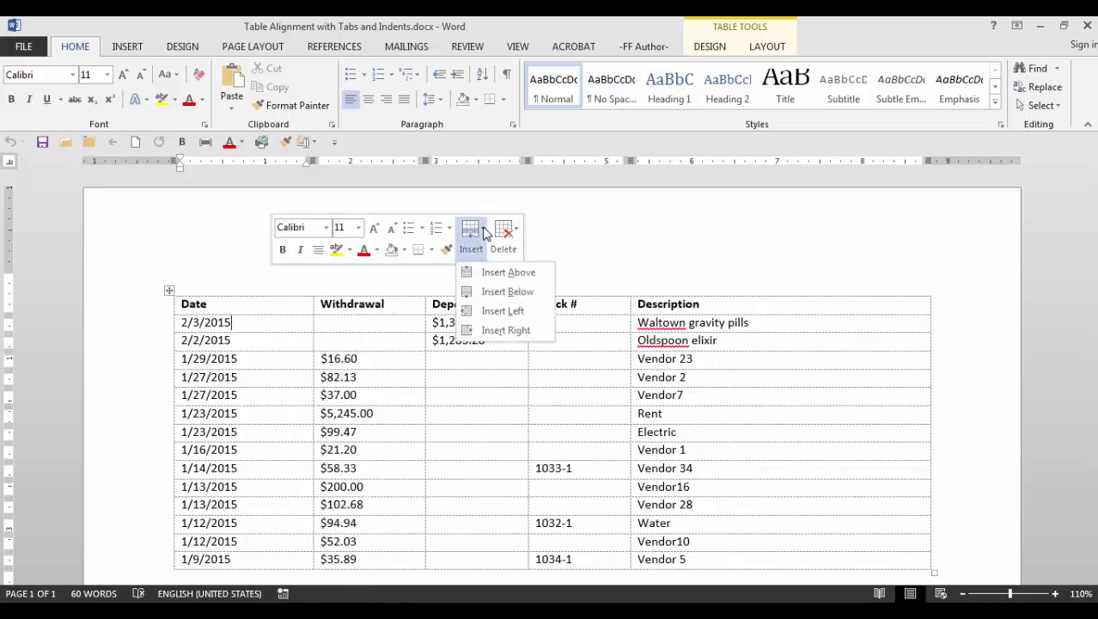
left_click(519, 234)
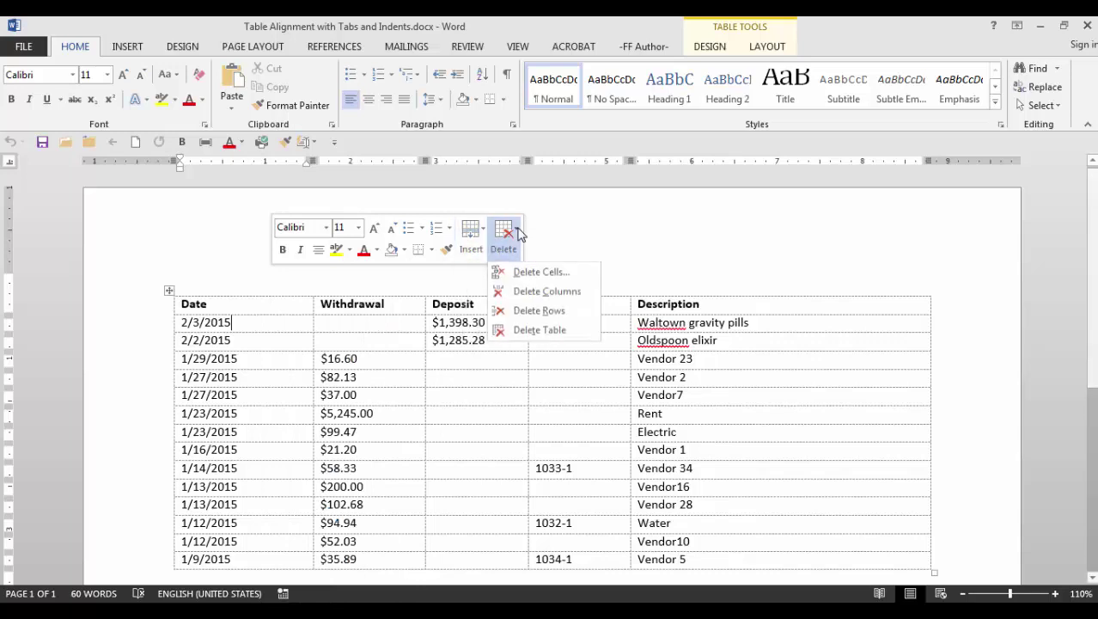
left_click(563, 230)
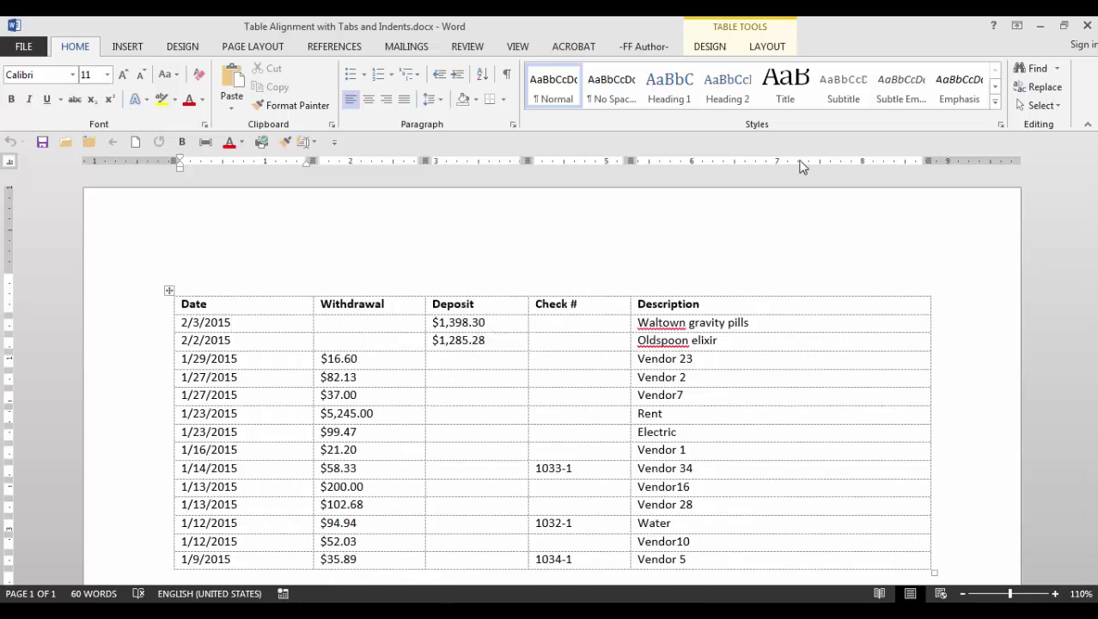
Select the whole table, distribute the columns evenly, and center 'Waltown gravity pills' in its cell.
left_click(766, 48)
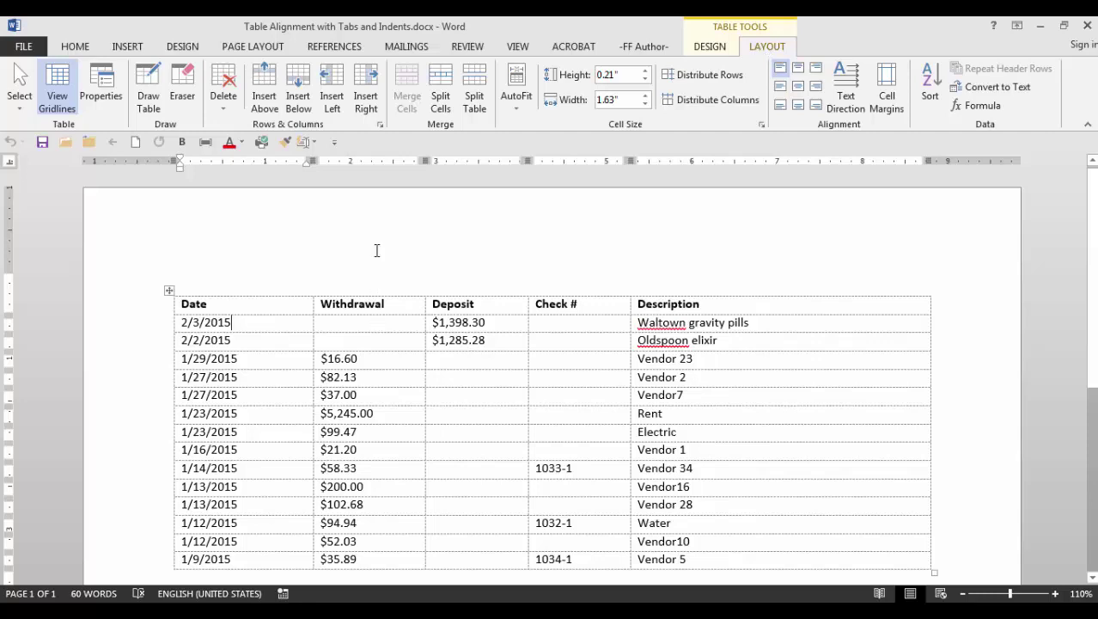
left_click(169, 290)
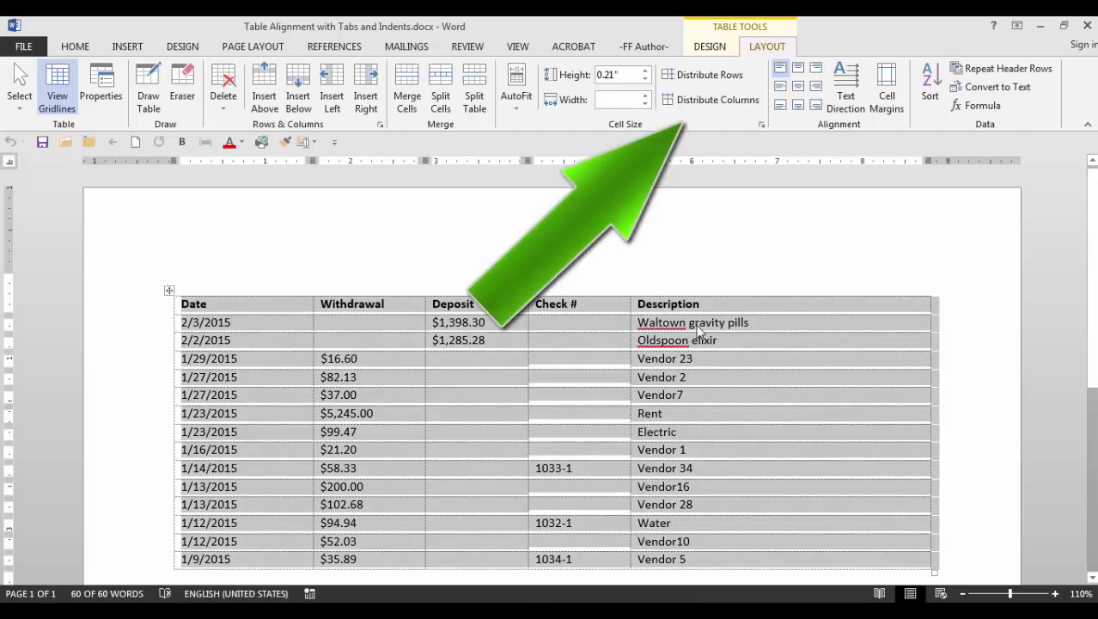
left_click(708, 100)
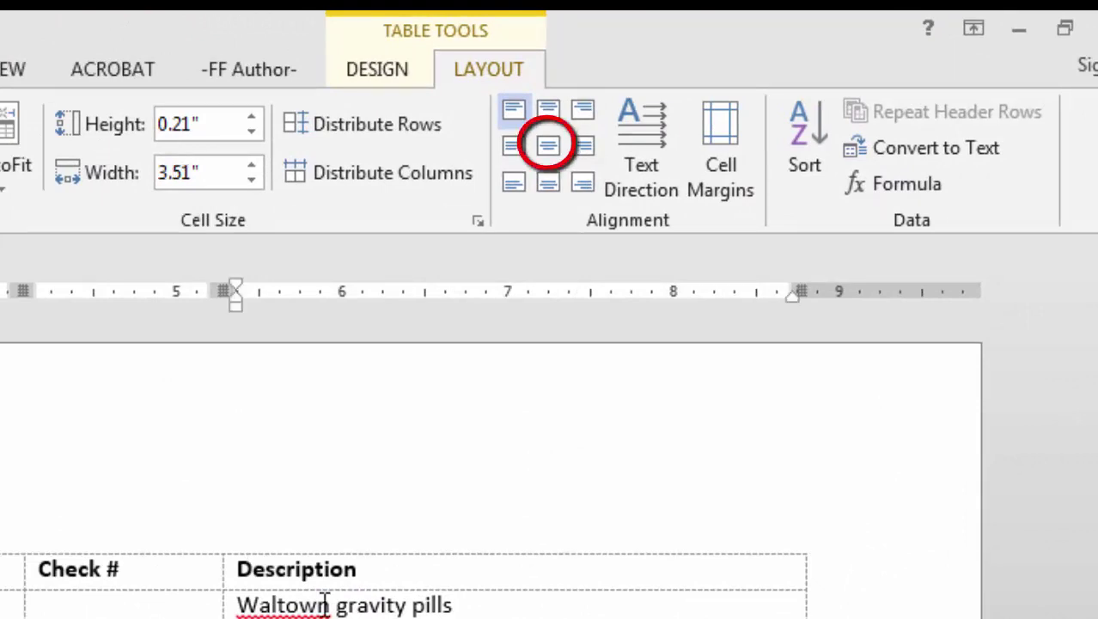
left_click(548, 145)
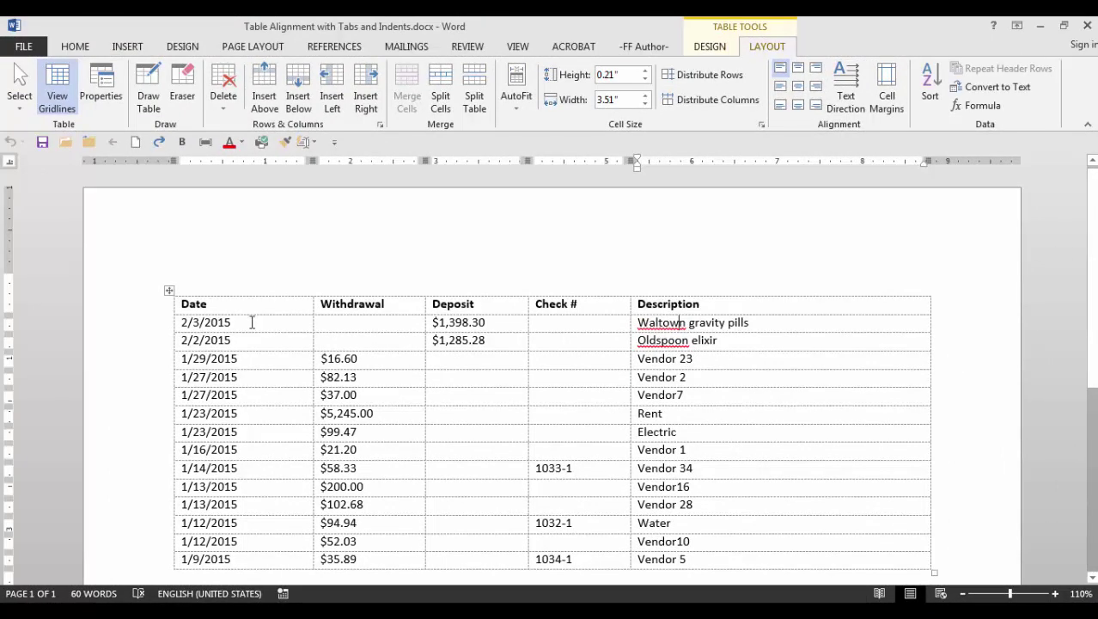
left_click_drag(249, 304, 671, 305)
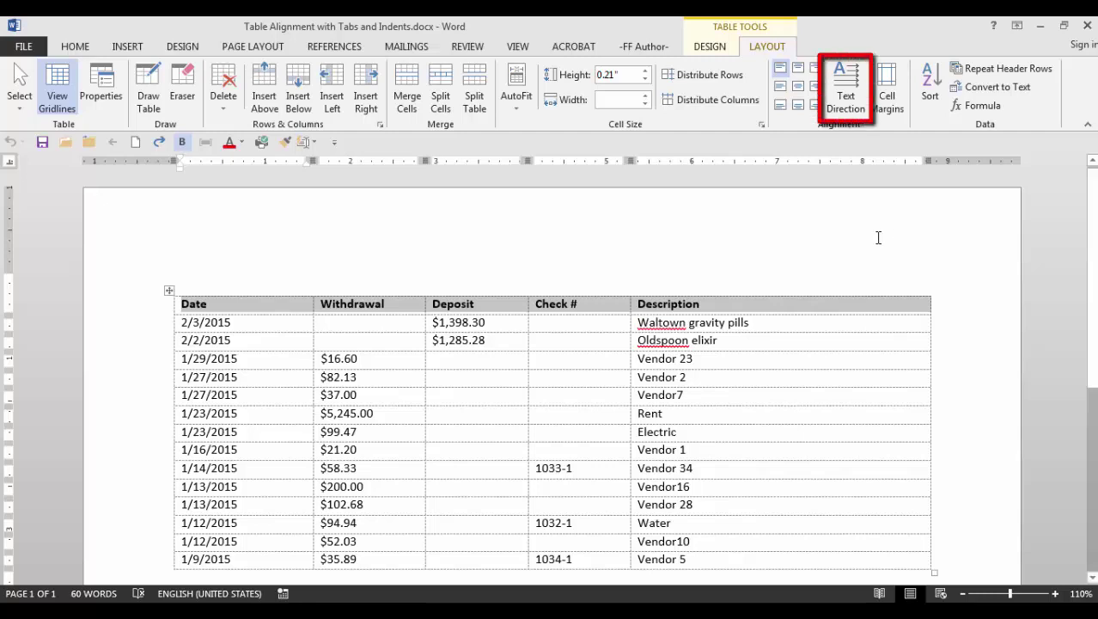
left_click(847, 86)
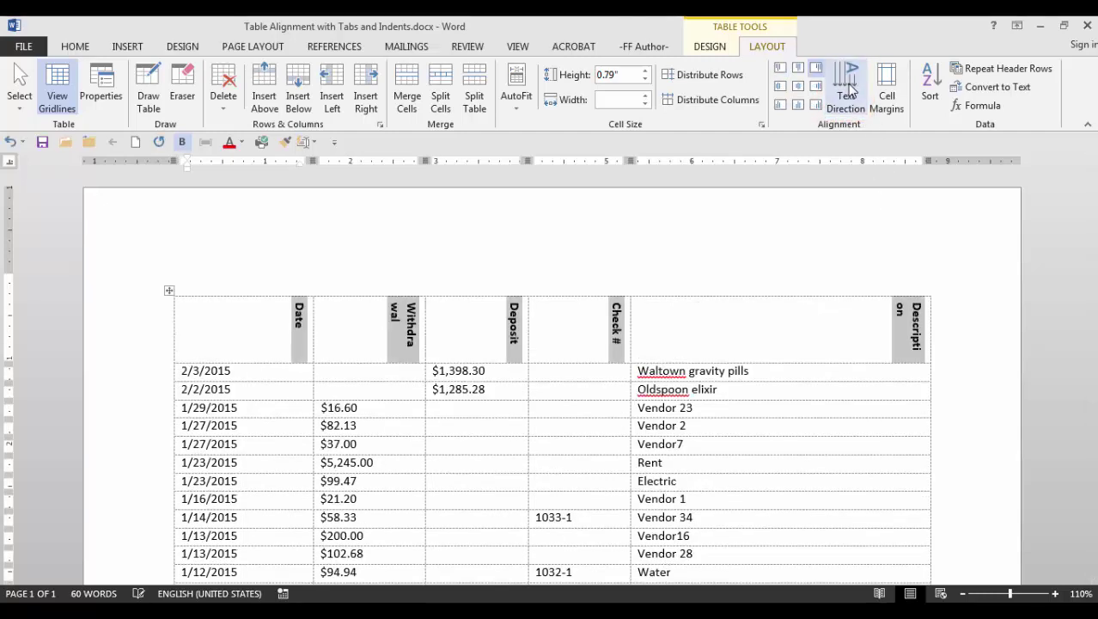
left_click(849, 86)
key("ctrl+a")
double_click(930, 322)
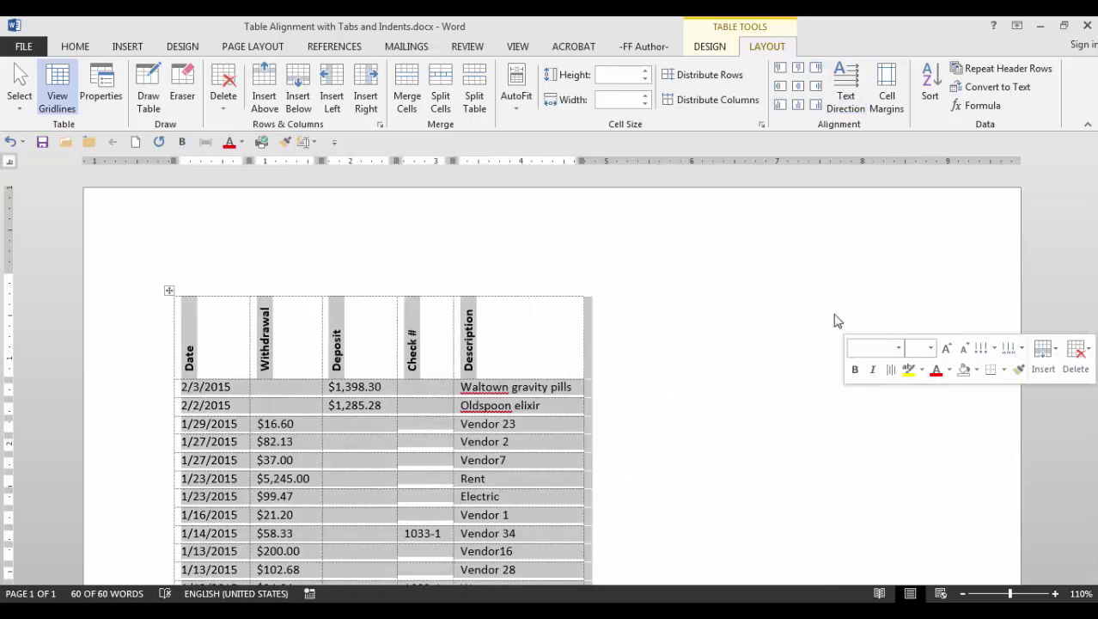
left_click(380, 418)
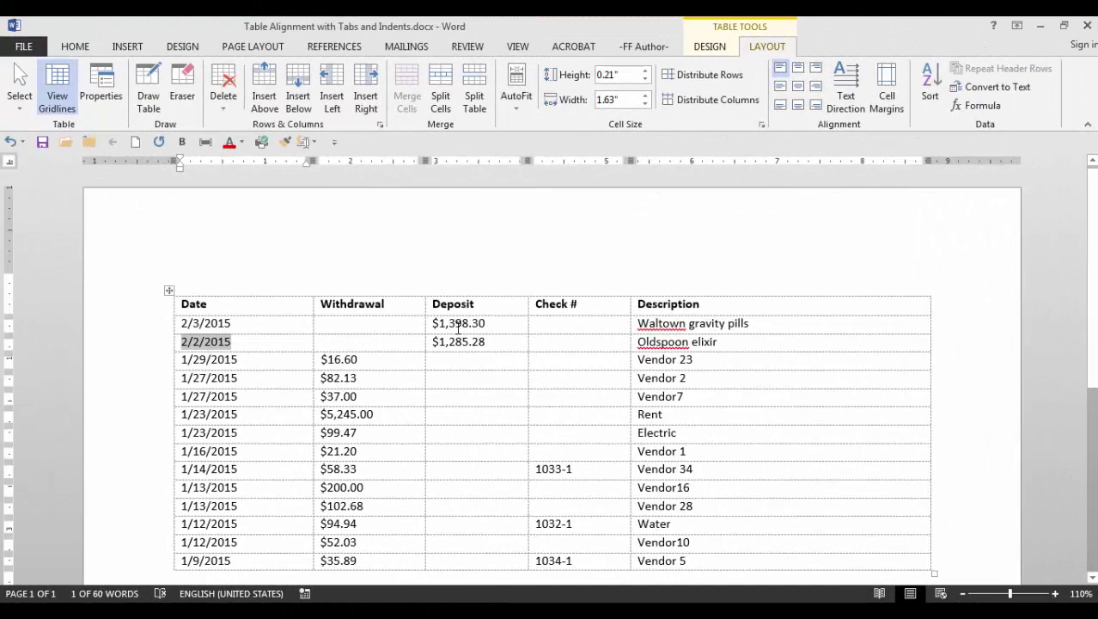
Try a Ctrl+Tab tab before $16.60, remove it, and check the ruler setting under View.
left_click(323, 359)
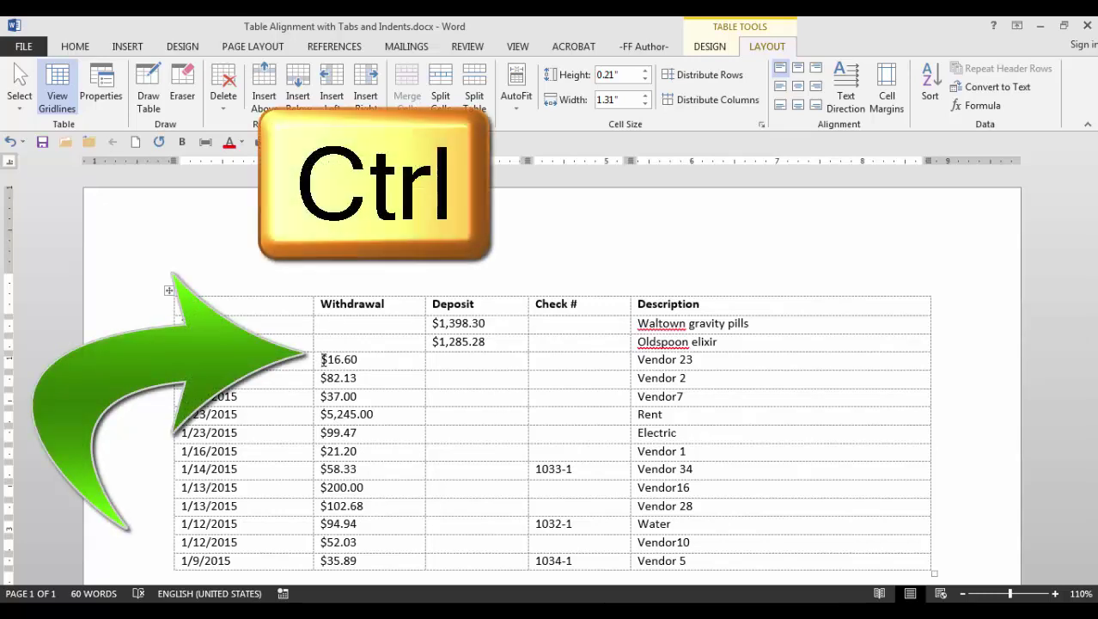
key("ctrl+Tab")
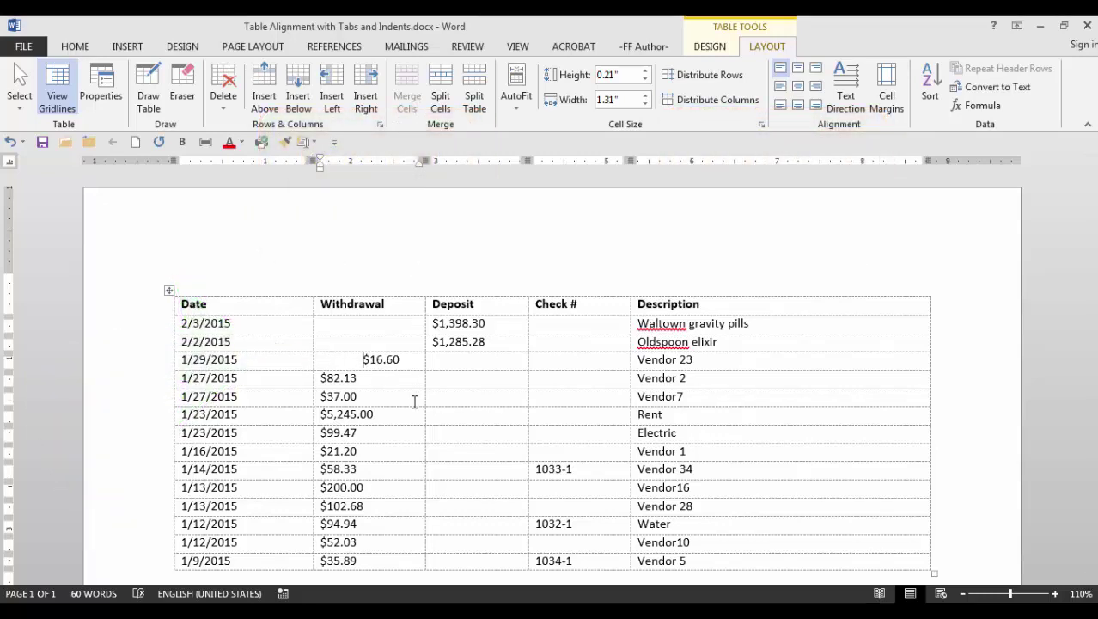
key("BackSpace")
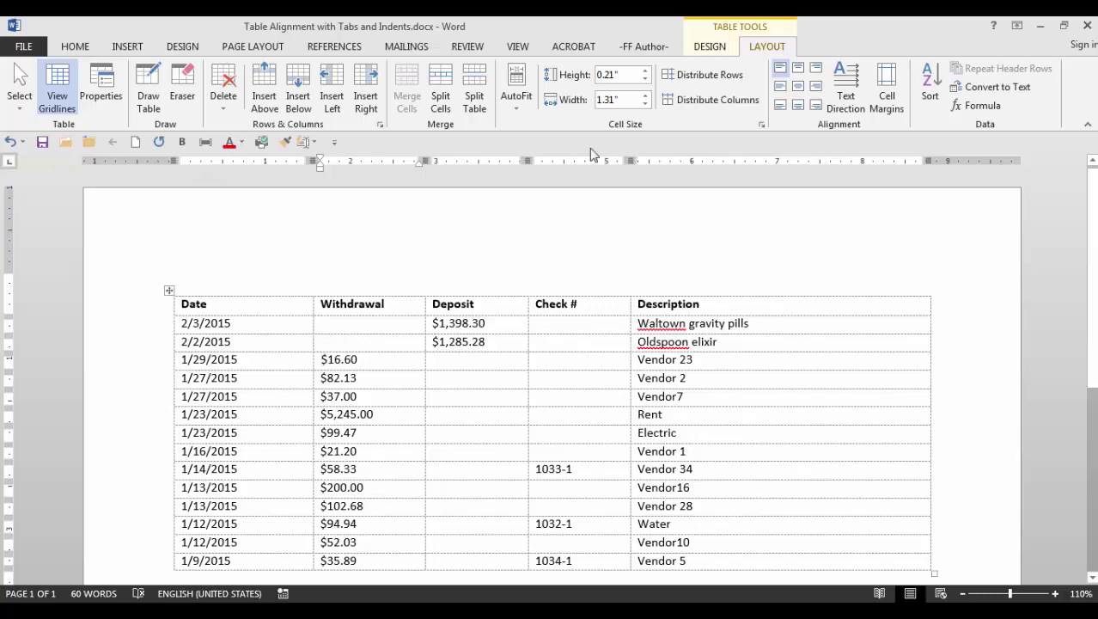
left_click(514, 48)
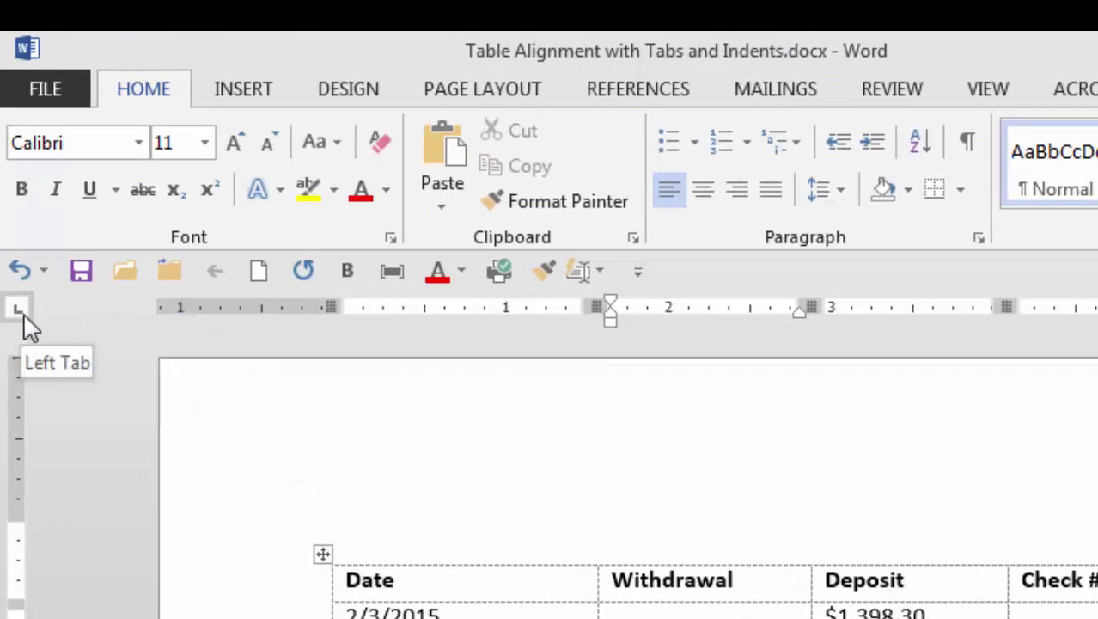
Try center and left tab stops on the ruler to shift $16.60 and the amounts $82.13–$35.89 right.
left_click(23, 313)
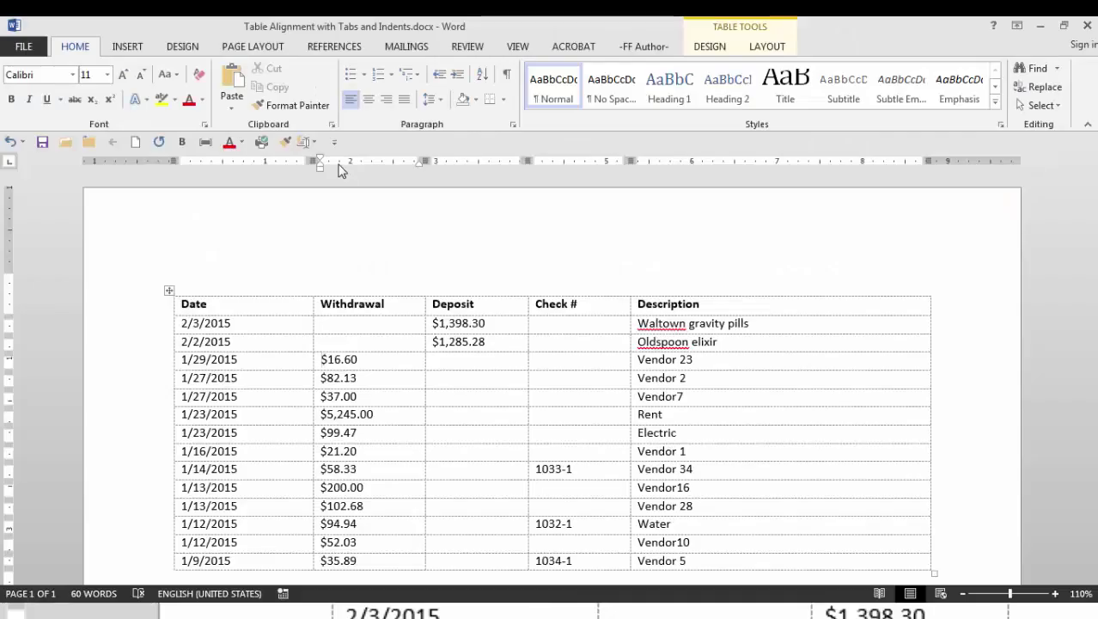
left_click(650, 307)
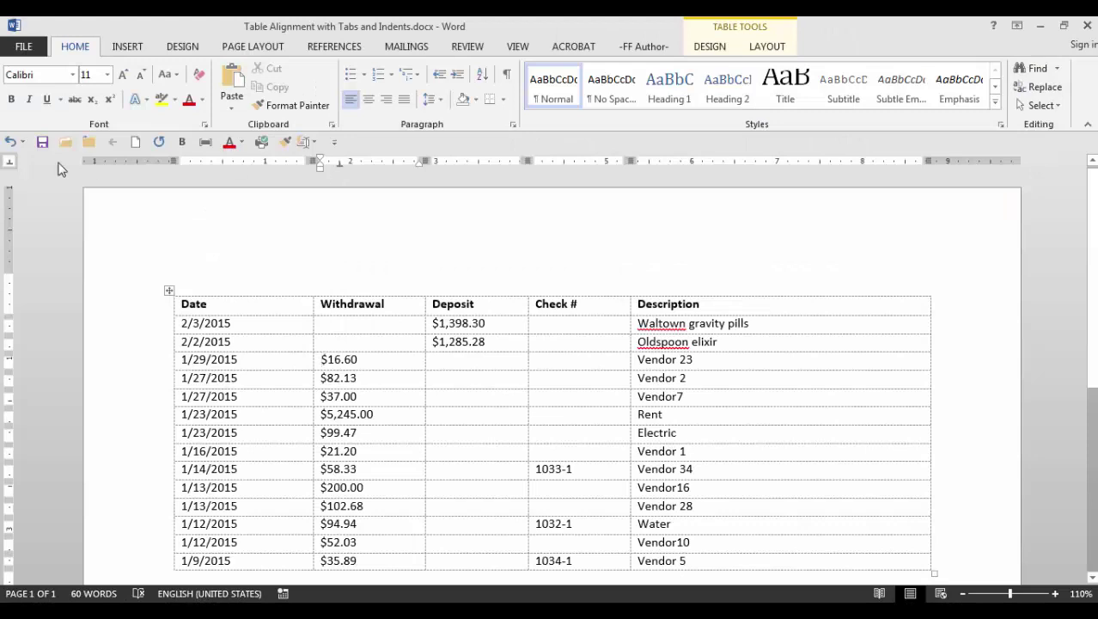
left_click(10, 163)
key("ctrl+Tab")
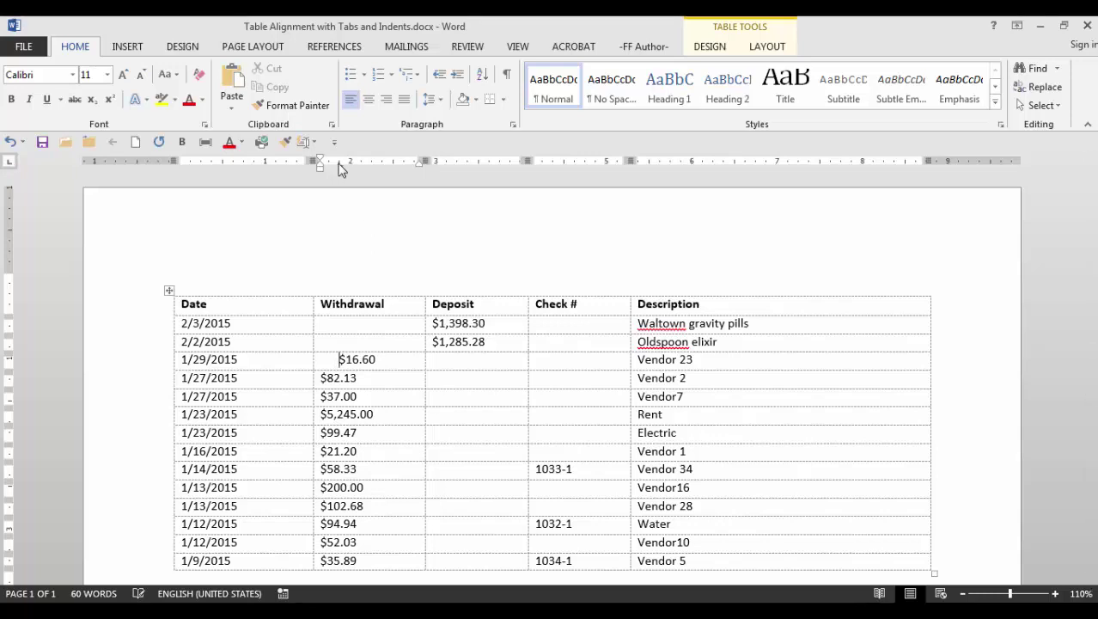
key("ctrl+z")
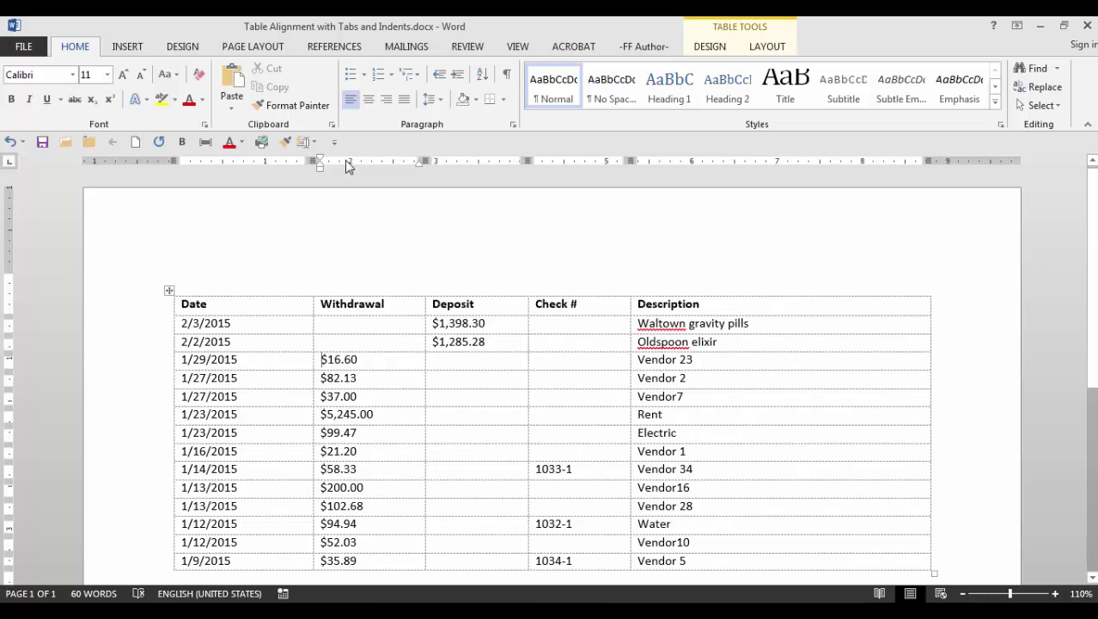
mouse_move(341, 163)
left_mouse_down()
mouse_move(371, 169)
mouse_move(340, 170)
left_mouse_up()
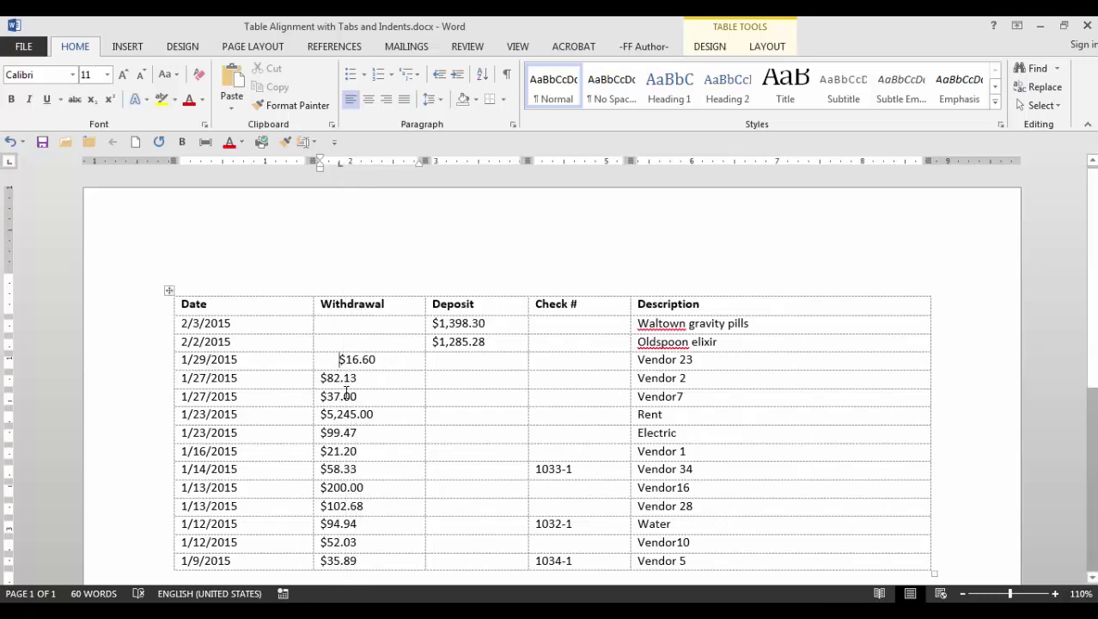
left_click(375, 380)
left_click_drag(375, 381, 368, 563)
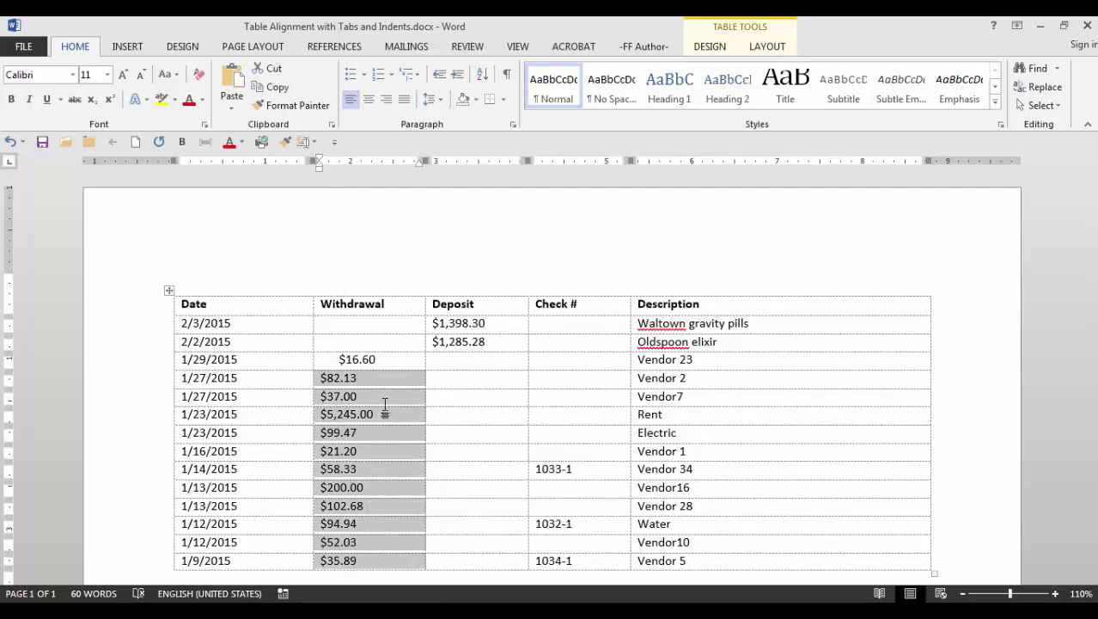
left_click(338, 163)
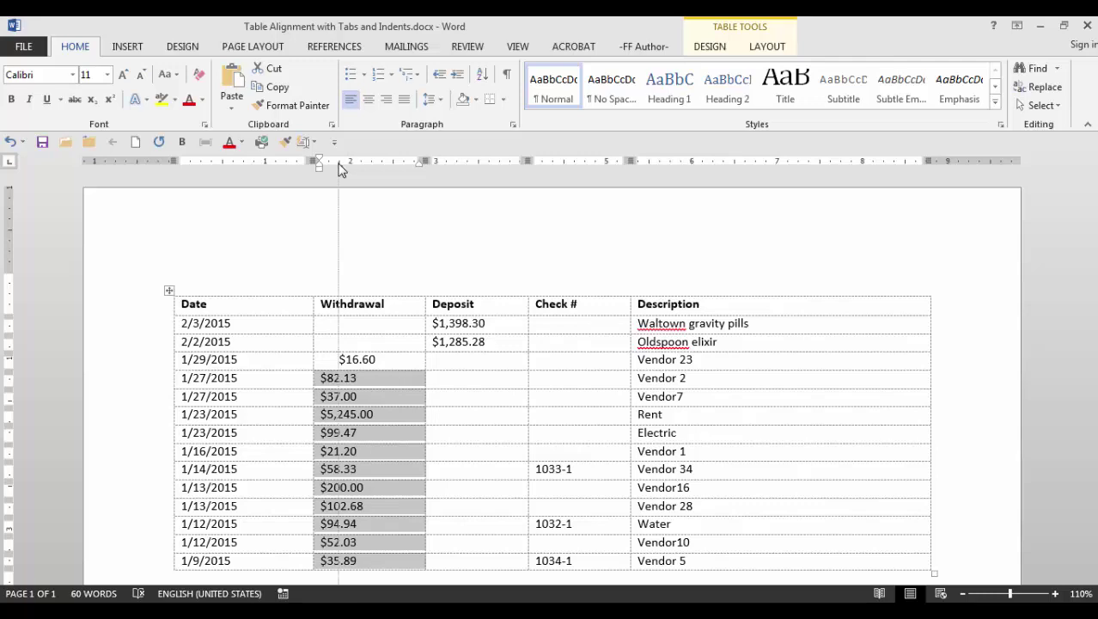
Indent $82.13, $37.00, $5,245.00, $99.47 and $21.20 with Ctrl+Tab, then push $16.60–$21.20 further right.
left_click(324, 383)
key("ctrl+Tab")
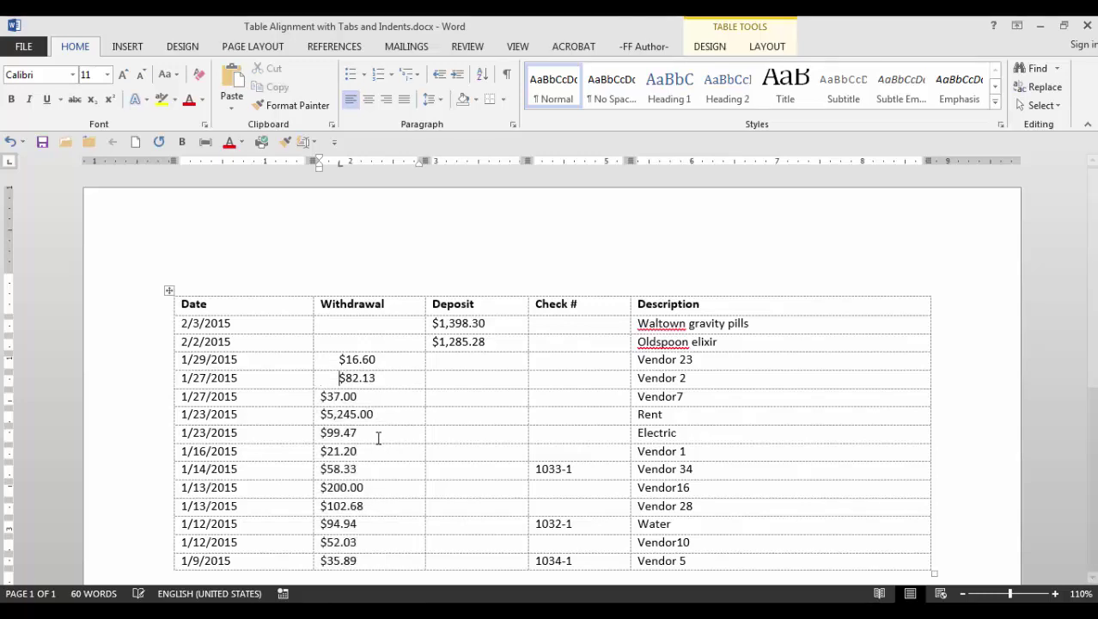
left_click(323, 400)
key("ctrl+Tab")
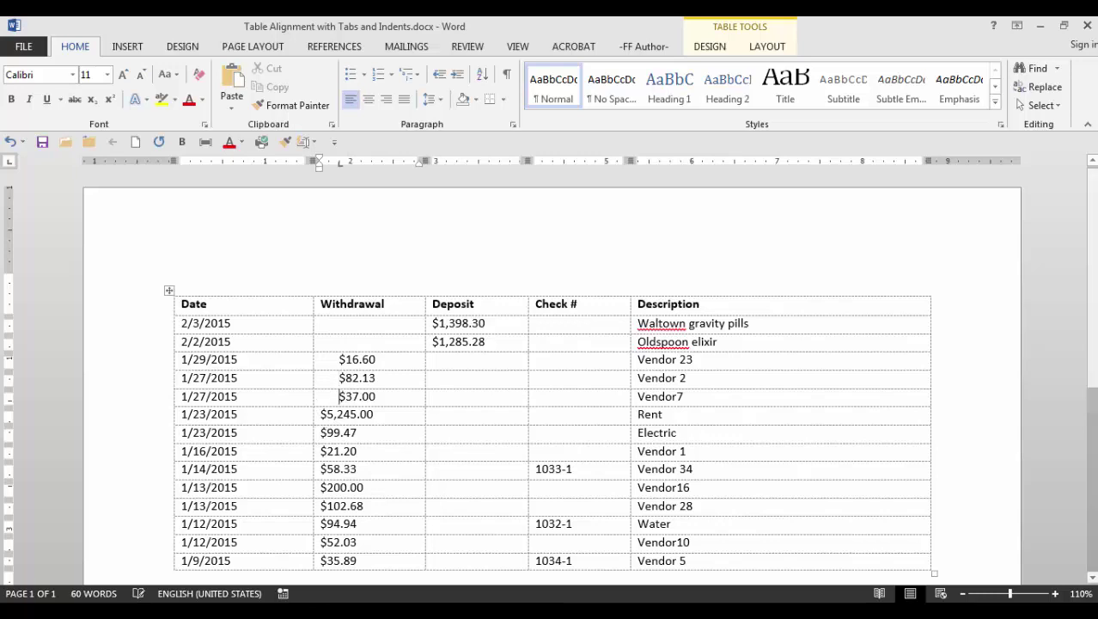
left_click(323, 414)
key("ctrl+Tab")
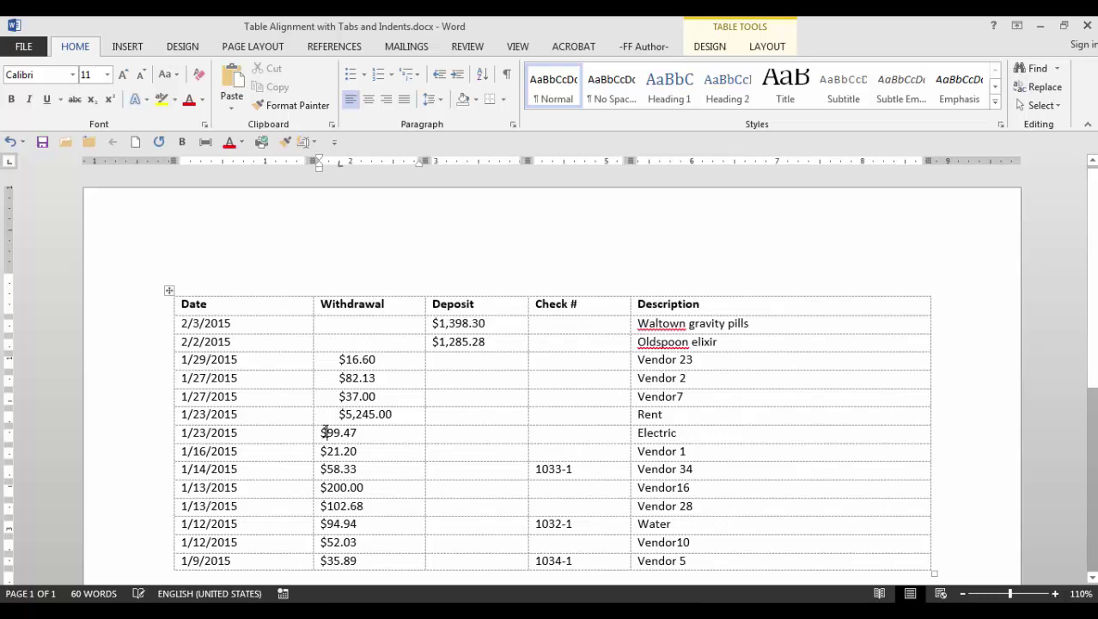
left_click(323, 432)
key("ctrl+Tab")
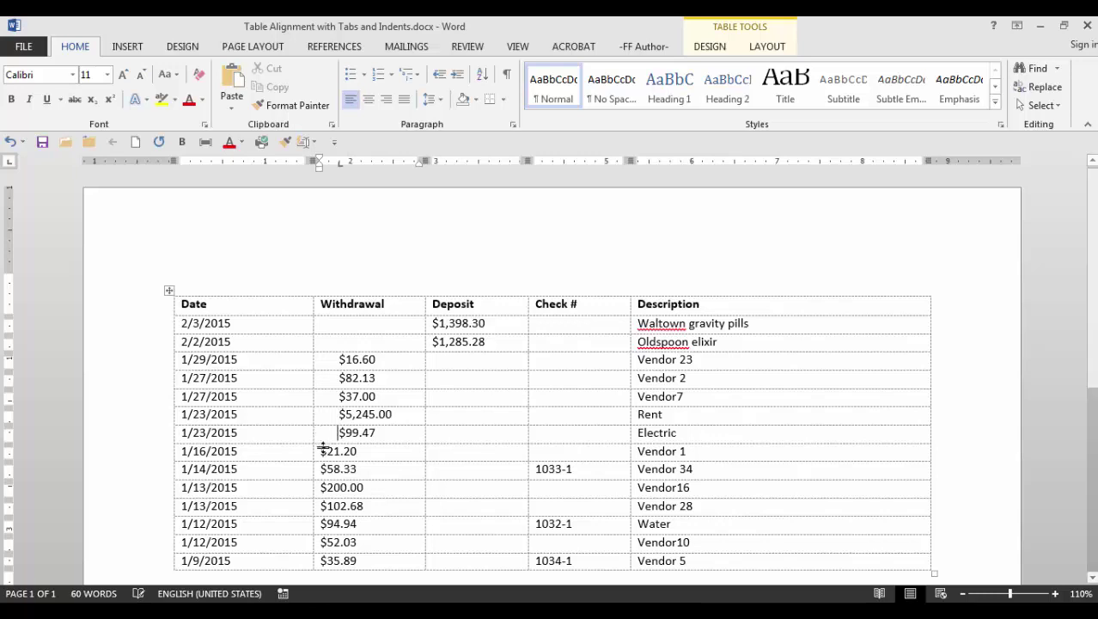
left_click(323, 450)
key("ctrl+Tab")
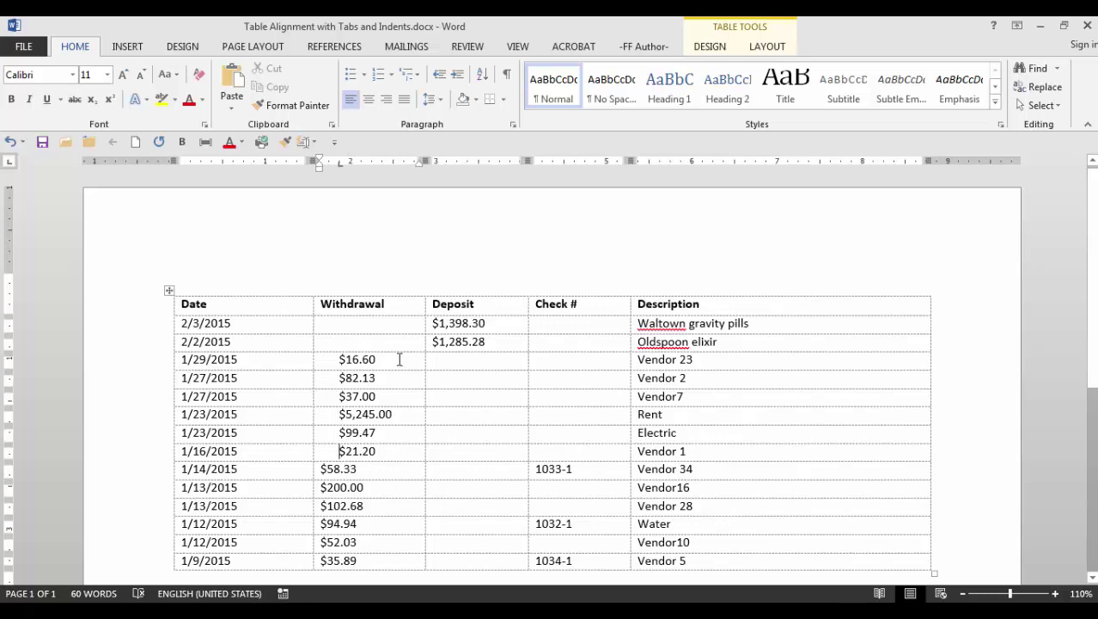
left_click_drag(399, 359, 392, 451)
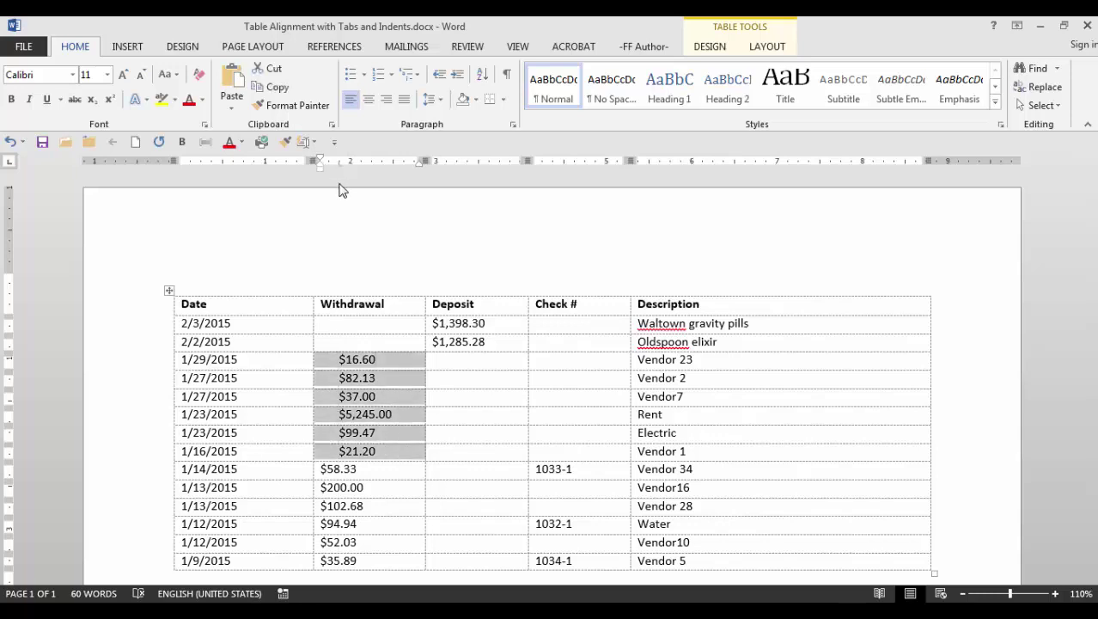
key("ctrl+Tab")
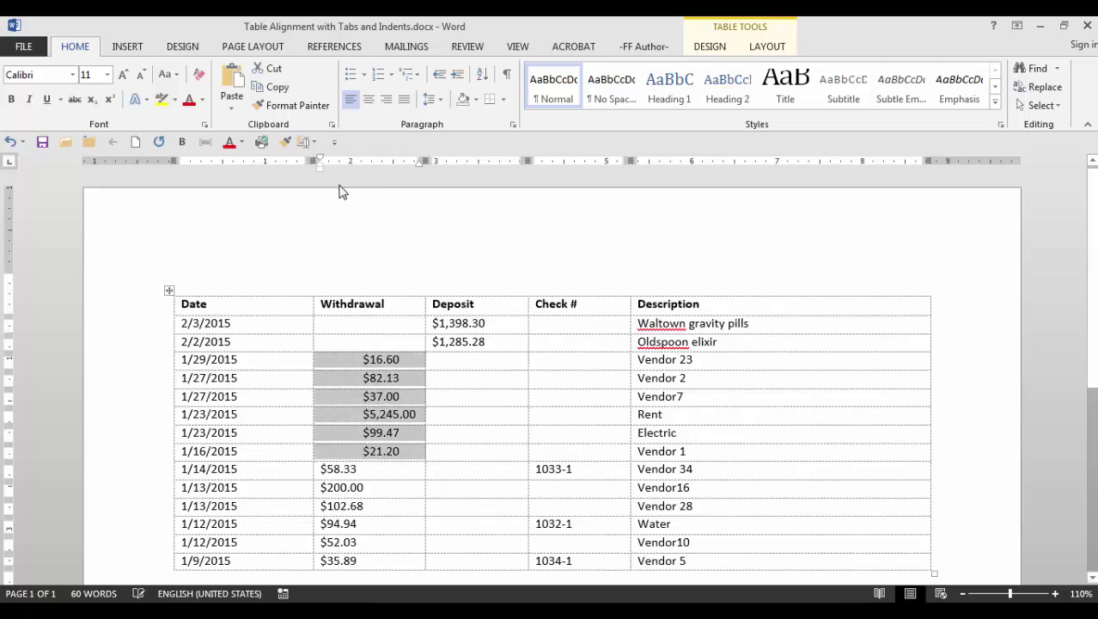
Select the Withdrawal column and set a decimal tab stop so the amounts align on their decimal points.
left_click(364, 359)
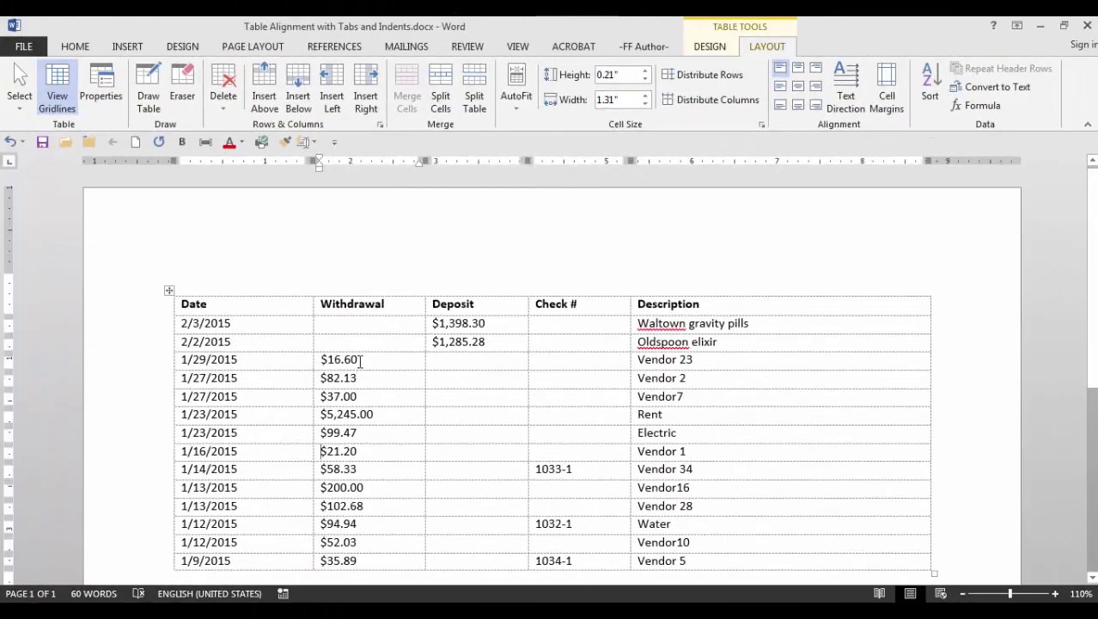
left_click_drag(360, 361, 364, 563)
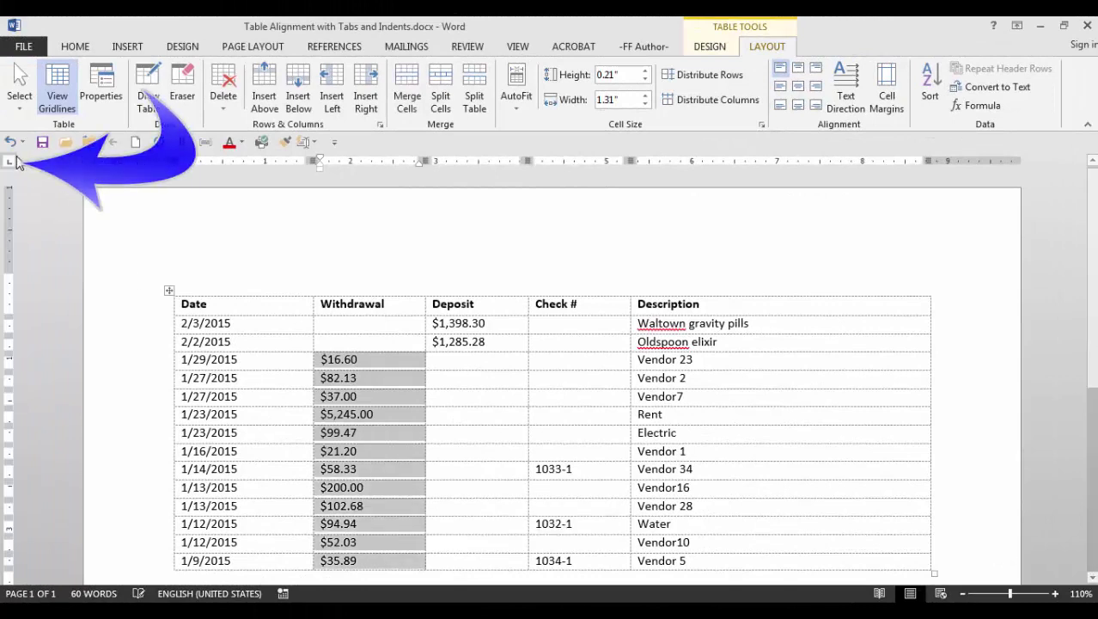
left_click(371, 162)
left_click(403, 359)
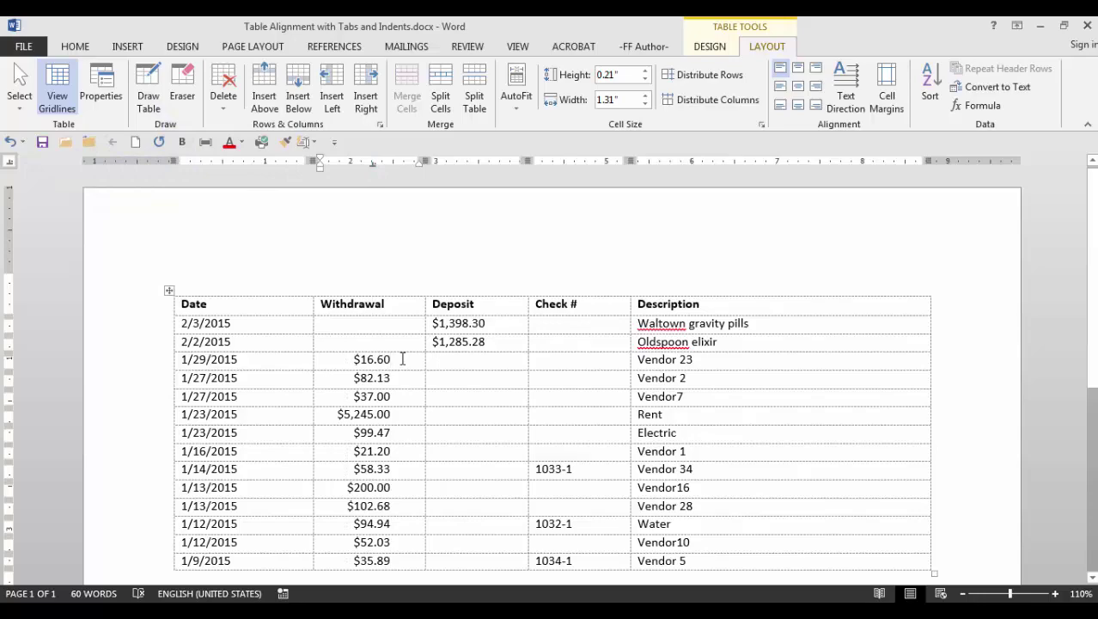
Select the Check # cells and add a tab stop to align the check numbers.
left_click_drag(402, 359, 389, 561)
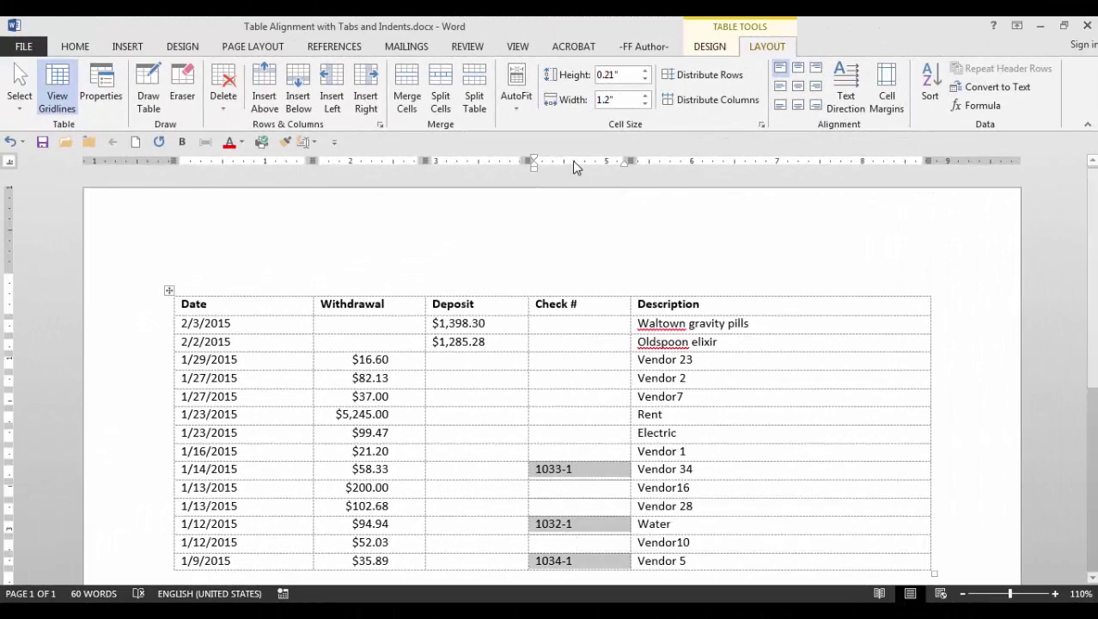
left_click(576, 163)
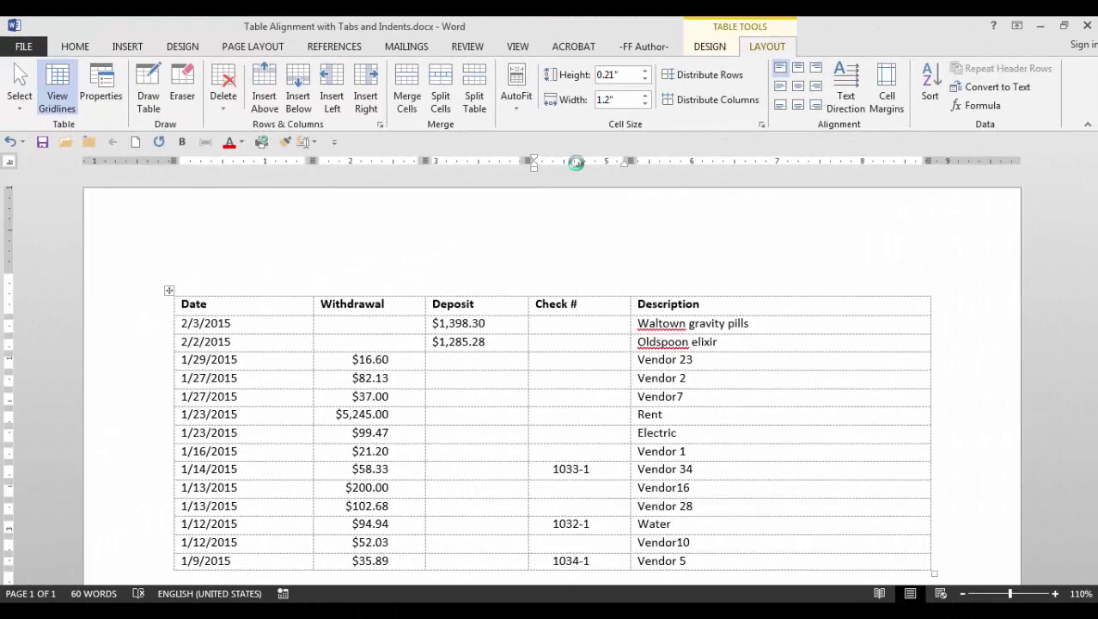
left_click(637, 323)
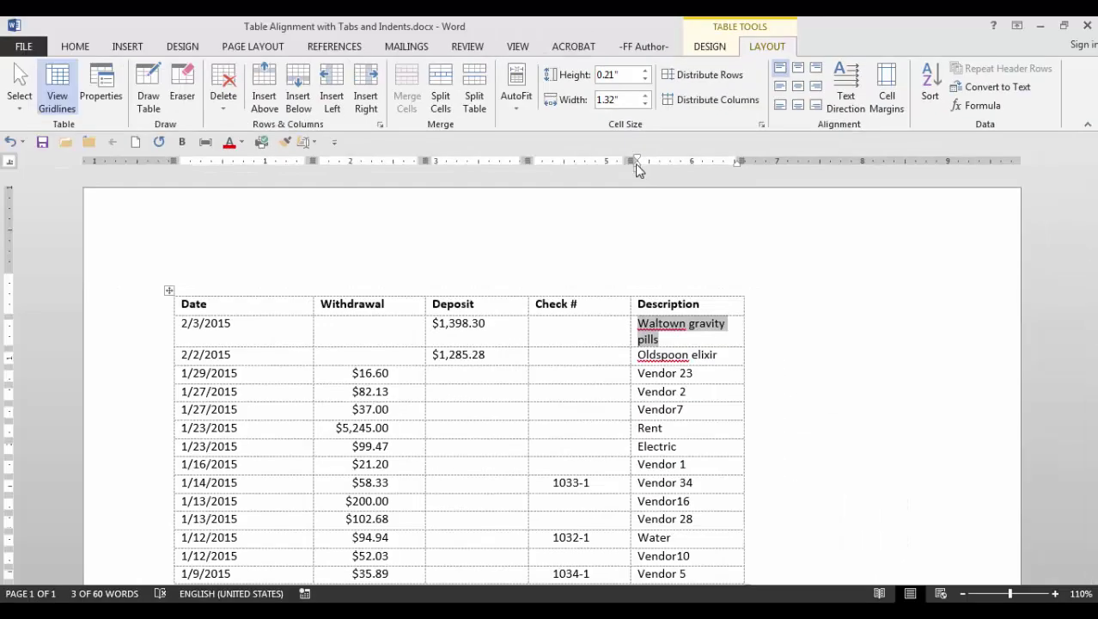
Drag the Waltown cell's hanging and left indent markers right so 'Waltown gravity pills' sits indented.
mouse_move(636, 168)
left_mouse_down()
mouse_move(682, 166)
mouse_move(636, 166)
left_mouse_up()
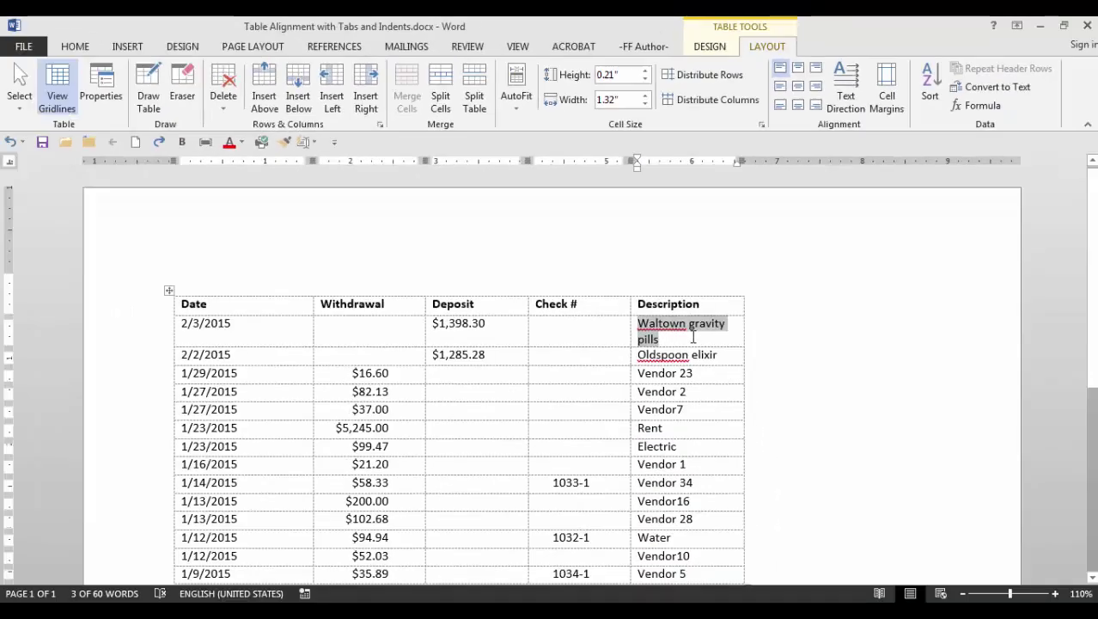
left_click_drag(637, 169, 680, 169)
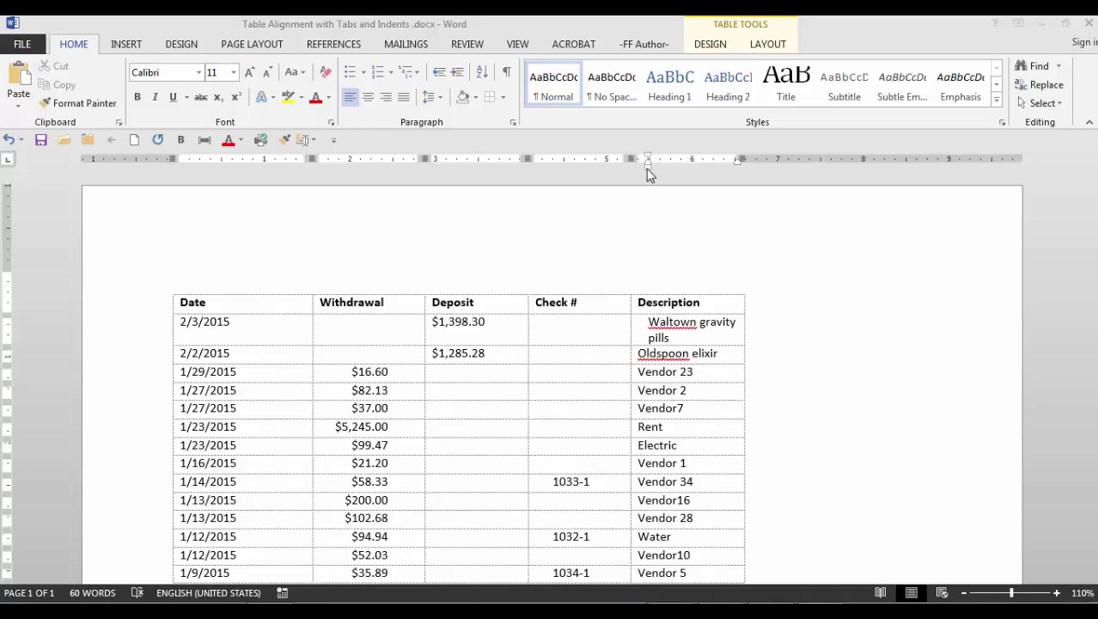
Adjust the ruler's indent markers and move the Waltown description's indent back left.
left_click_drag(648, 167, 636, 184)
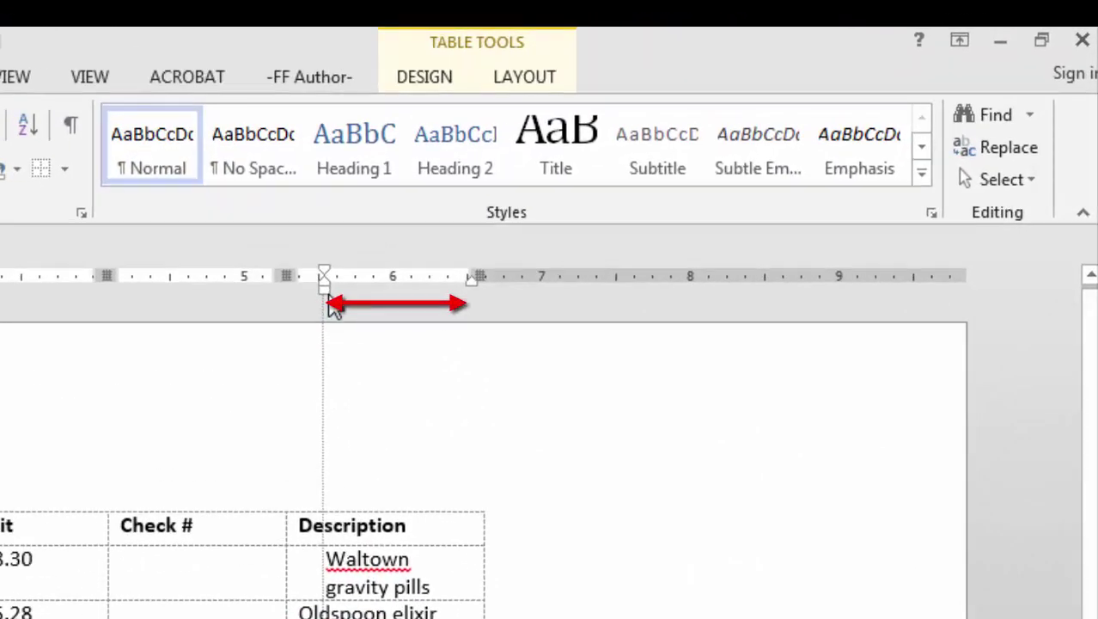
left_click_drag(328, 298, 329, 298)
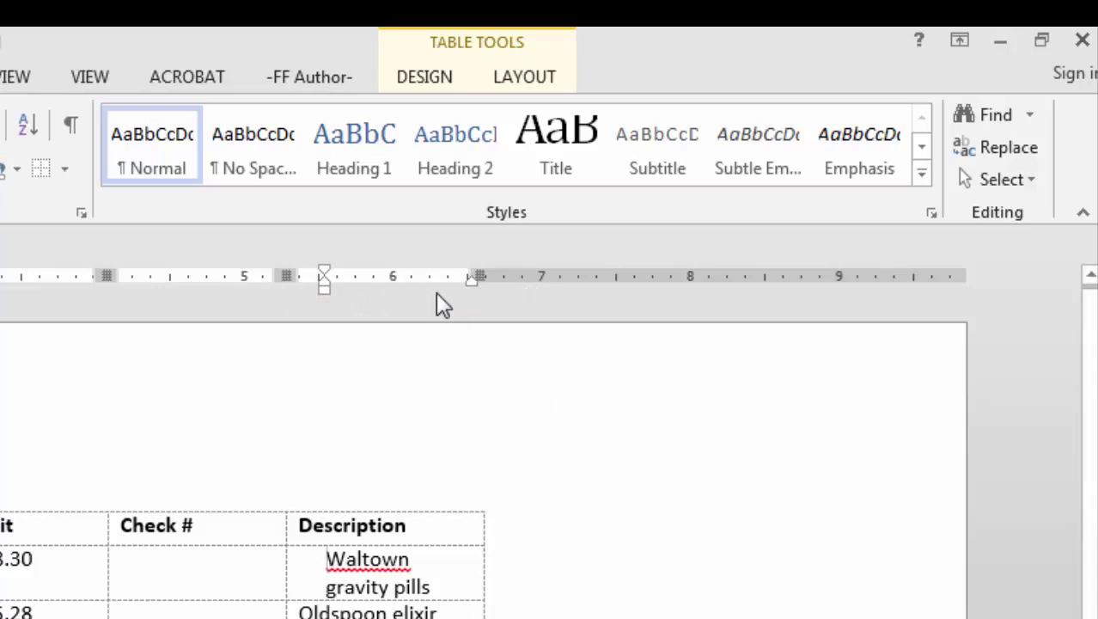
left_click(400, 275)
left_click(471, 278)
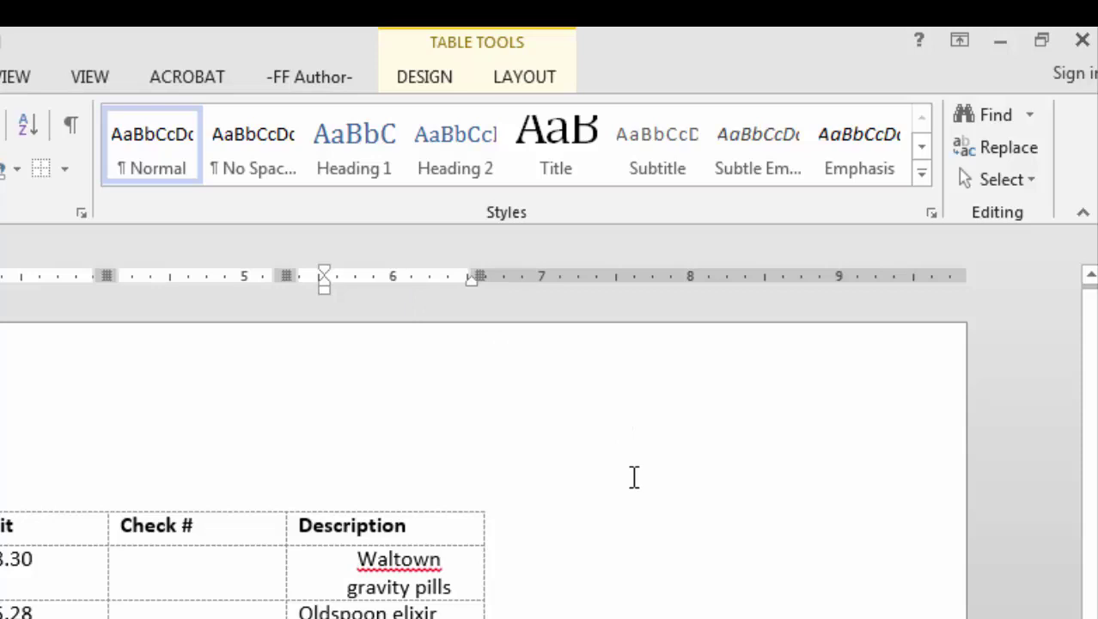
left_click_drag(323, 286, 295, 289)
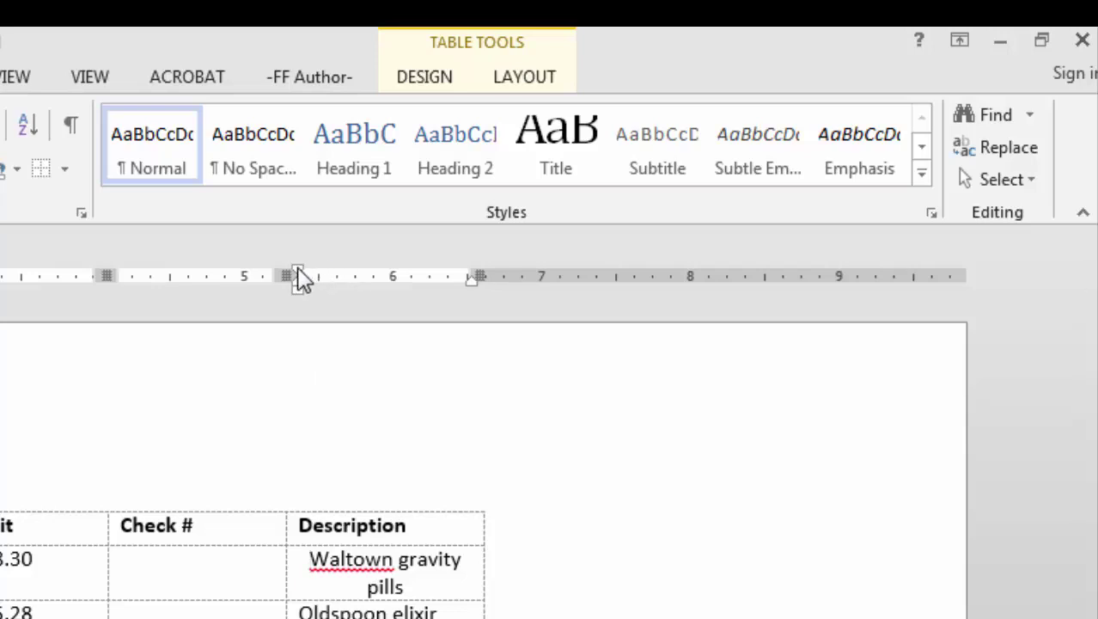
Indent the first line 'Waltown' further right, then shift the wrapped line and whole entry right.
left_click_drag(297, 271, 353, 274)
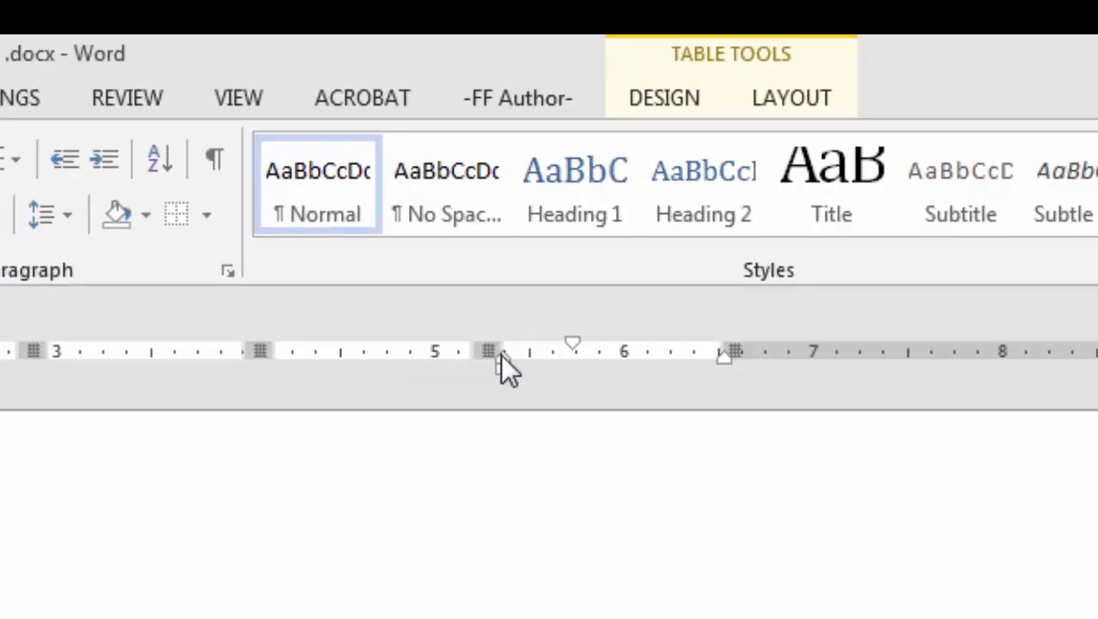
left_click_drag(453, 437, 455, 437)
left_click_drag(651, 164, 654, 164)
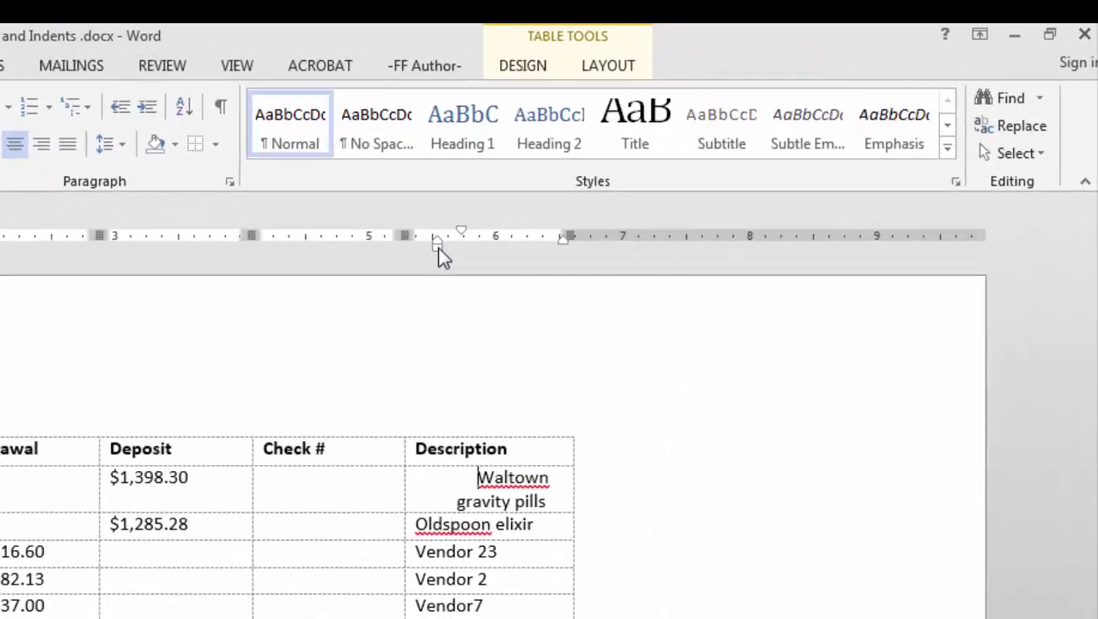
mouse_move(438, 247)
left_mouse_down()
mouse_move(479, 251)
mouse_move(428, 252)
mouse_move(464, 252)
mouse_move(430, 253)
mouse_move(449, 240)
left_mouse_up()
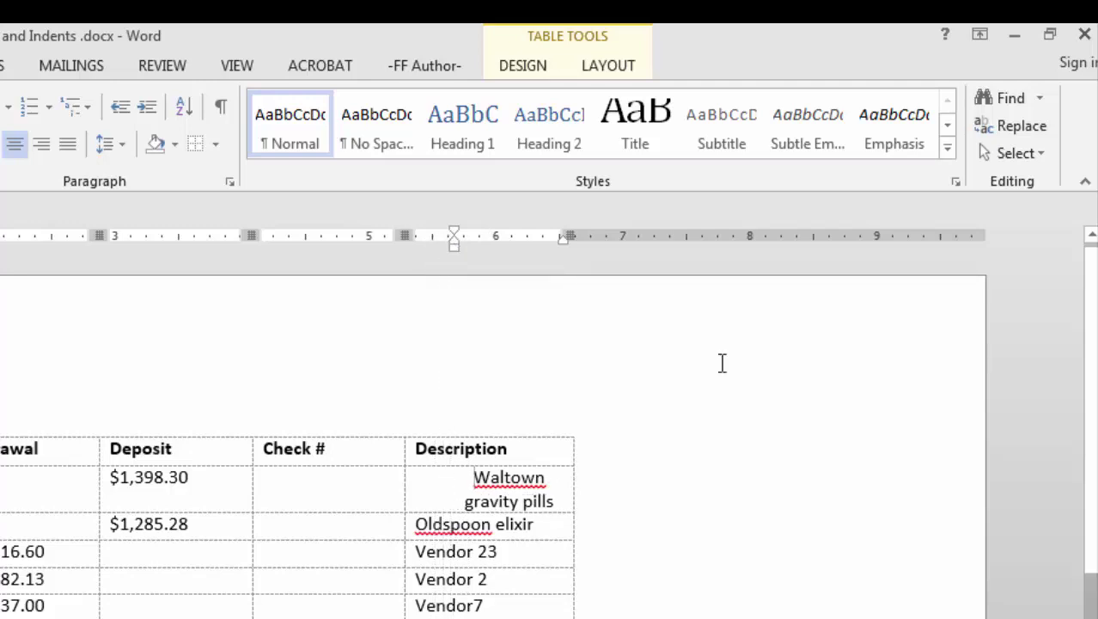